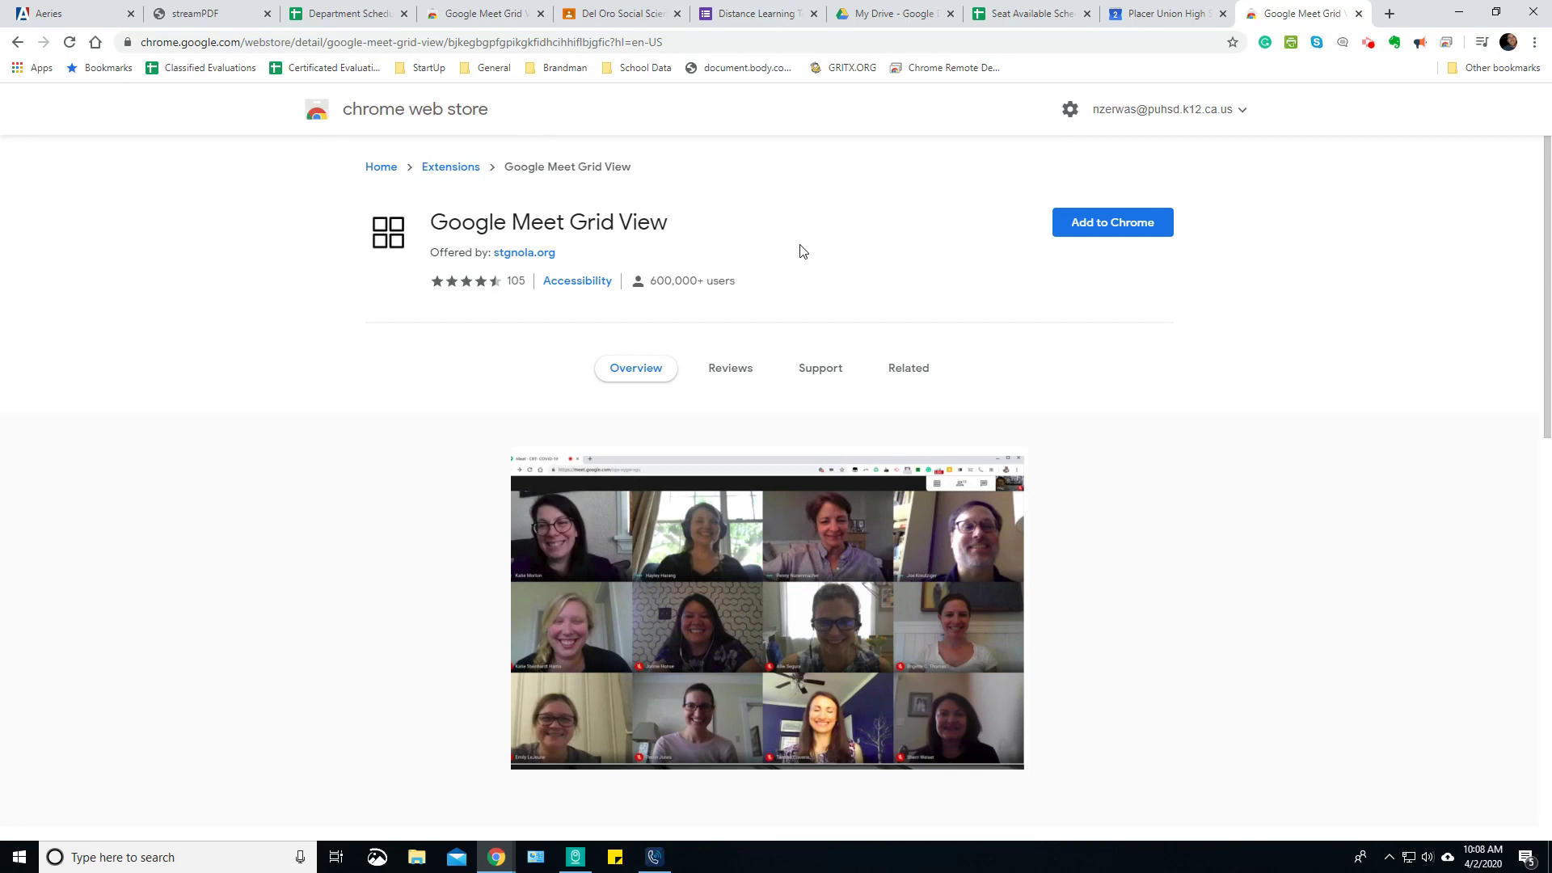
Add the Google Meet Grid View extension to Chrome, confirm it, and dismiss the notice.
{"action": "left_click", "coordinate": [1116, 229]}
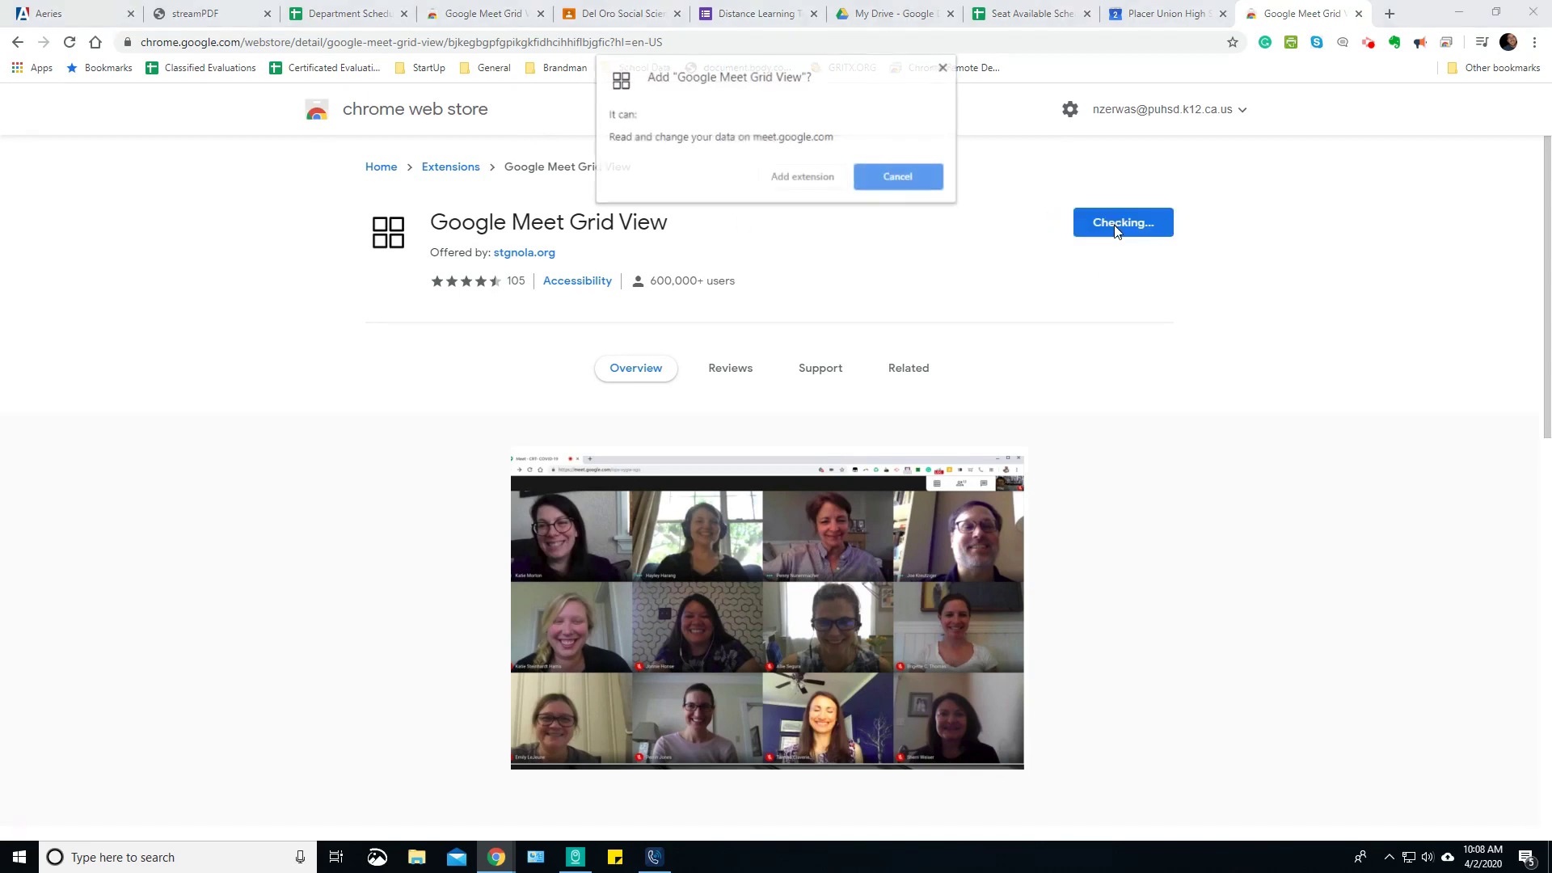
{"action": "left_click", "coordinate": [800, 177]}
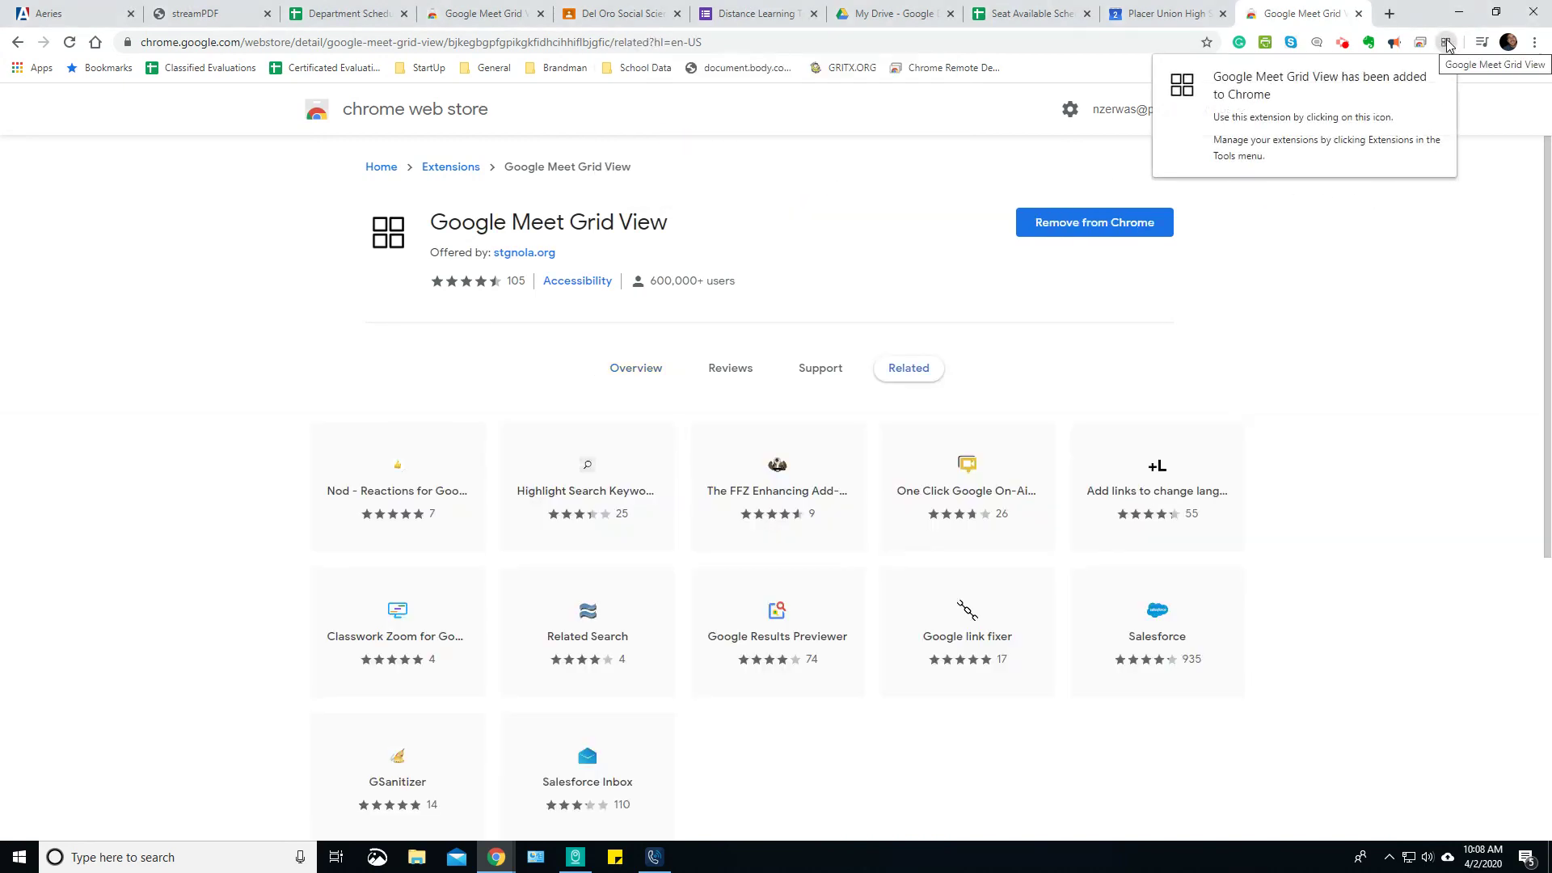
{"action": "left_click", "coordinate": [1458, 316]}
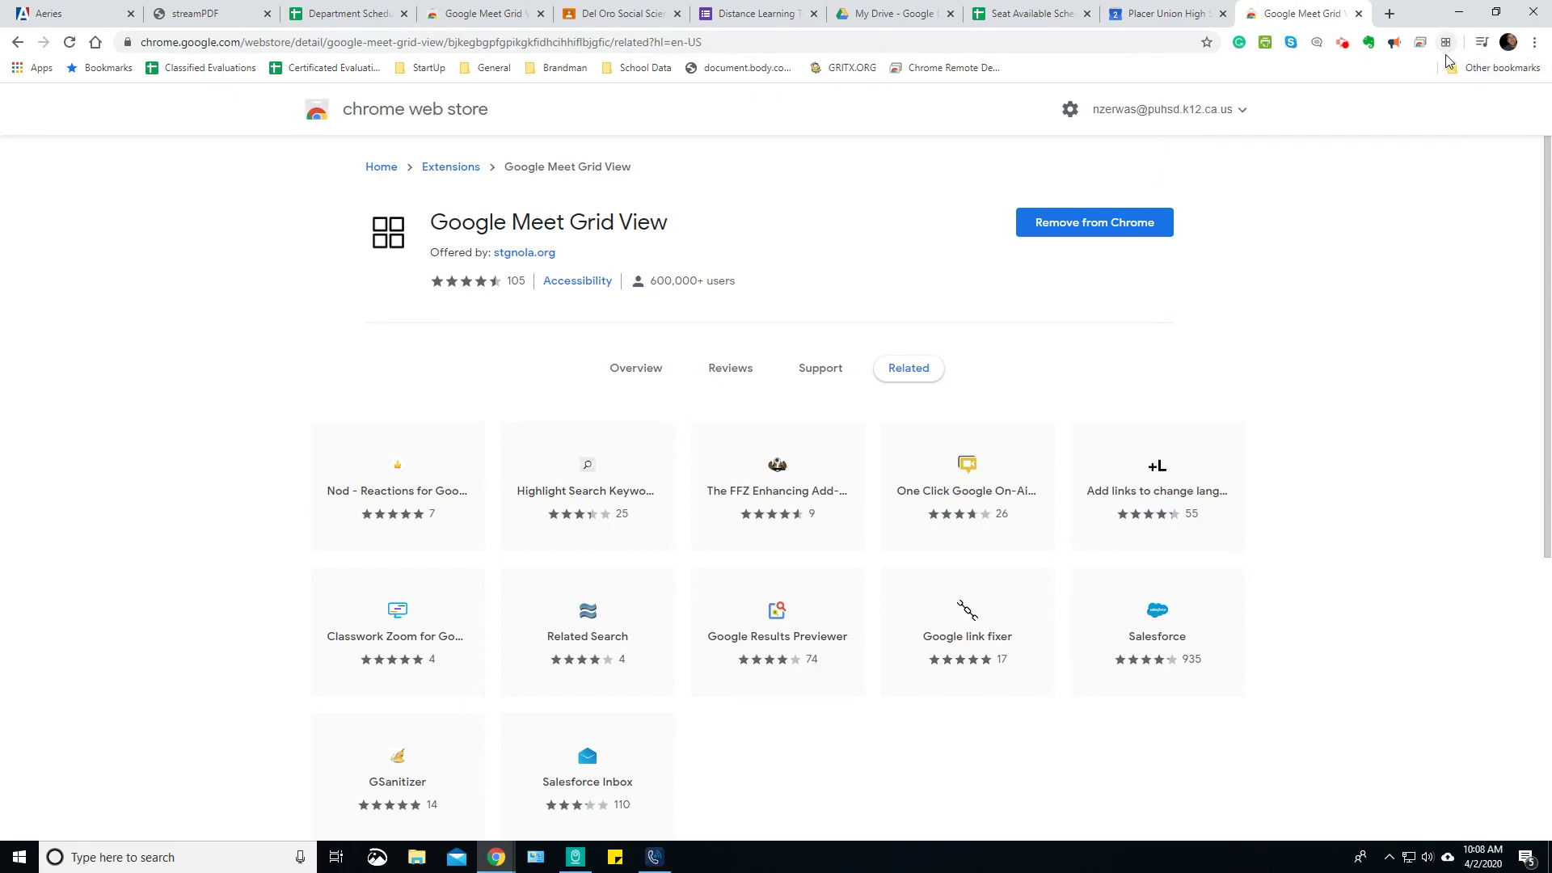
From Google Calendar, join Thursday's Staff Meeting Hangouts Meet call.
{"action": "left_click", "coordinate": [1164, 15]}
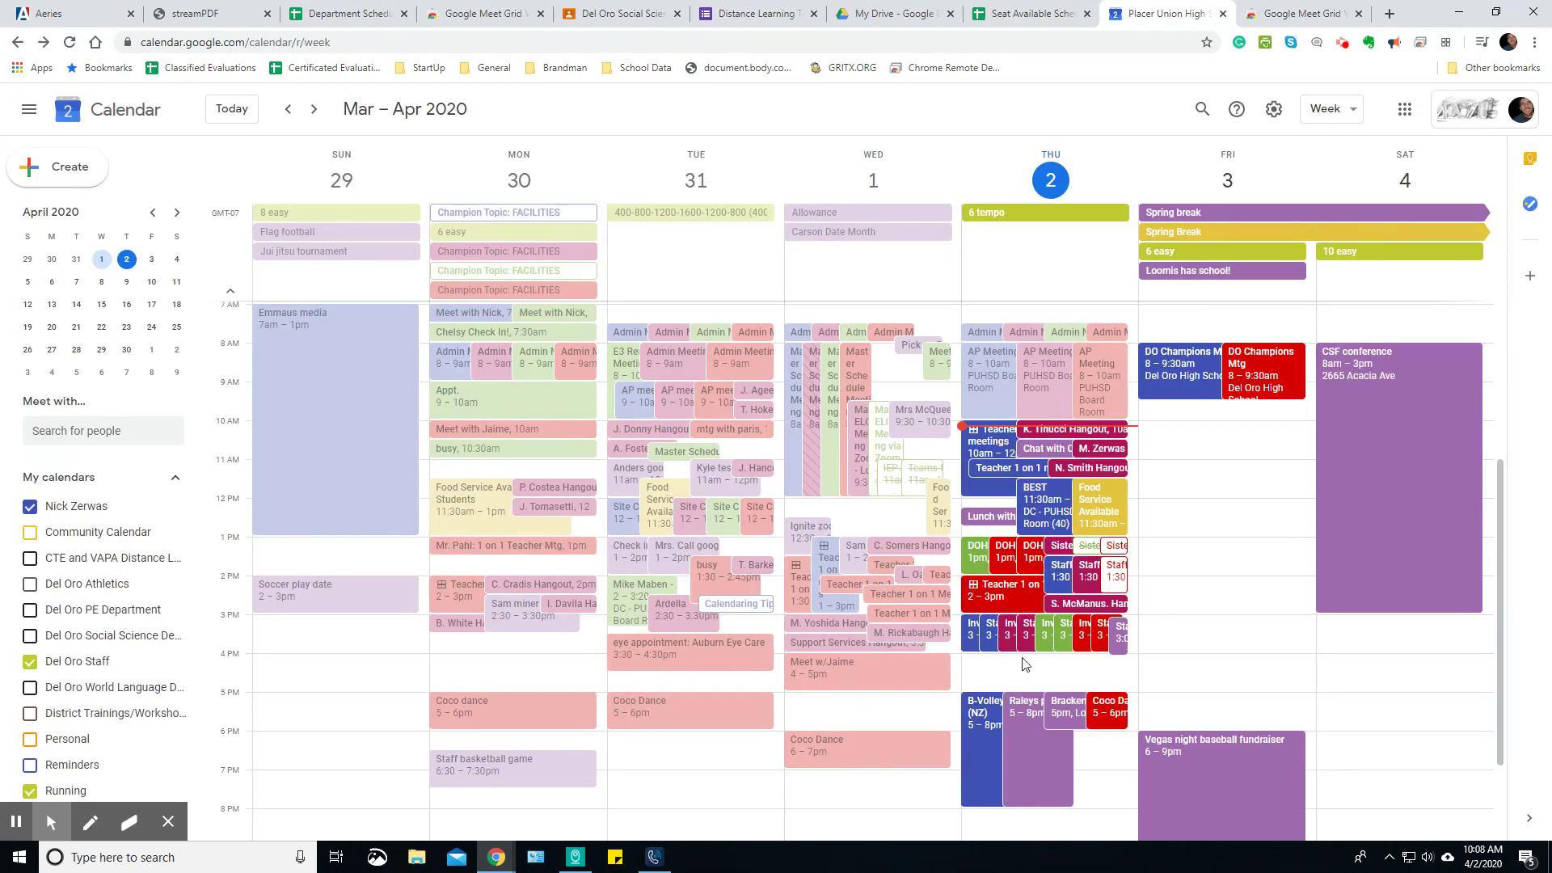
{"action": "left_click", "coordinate": [992, 643]}
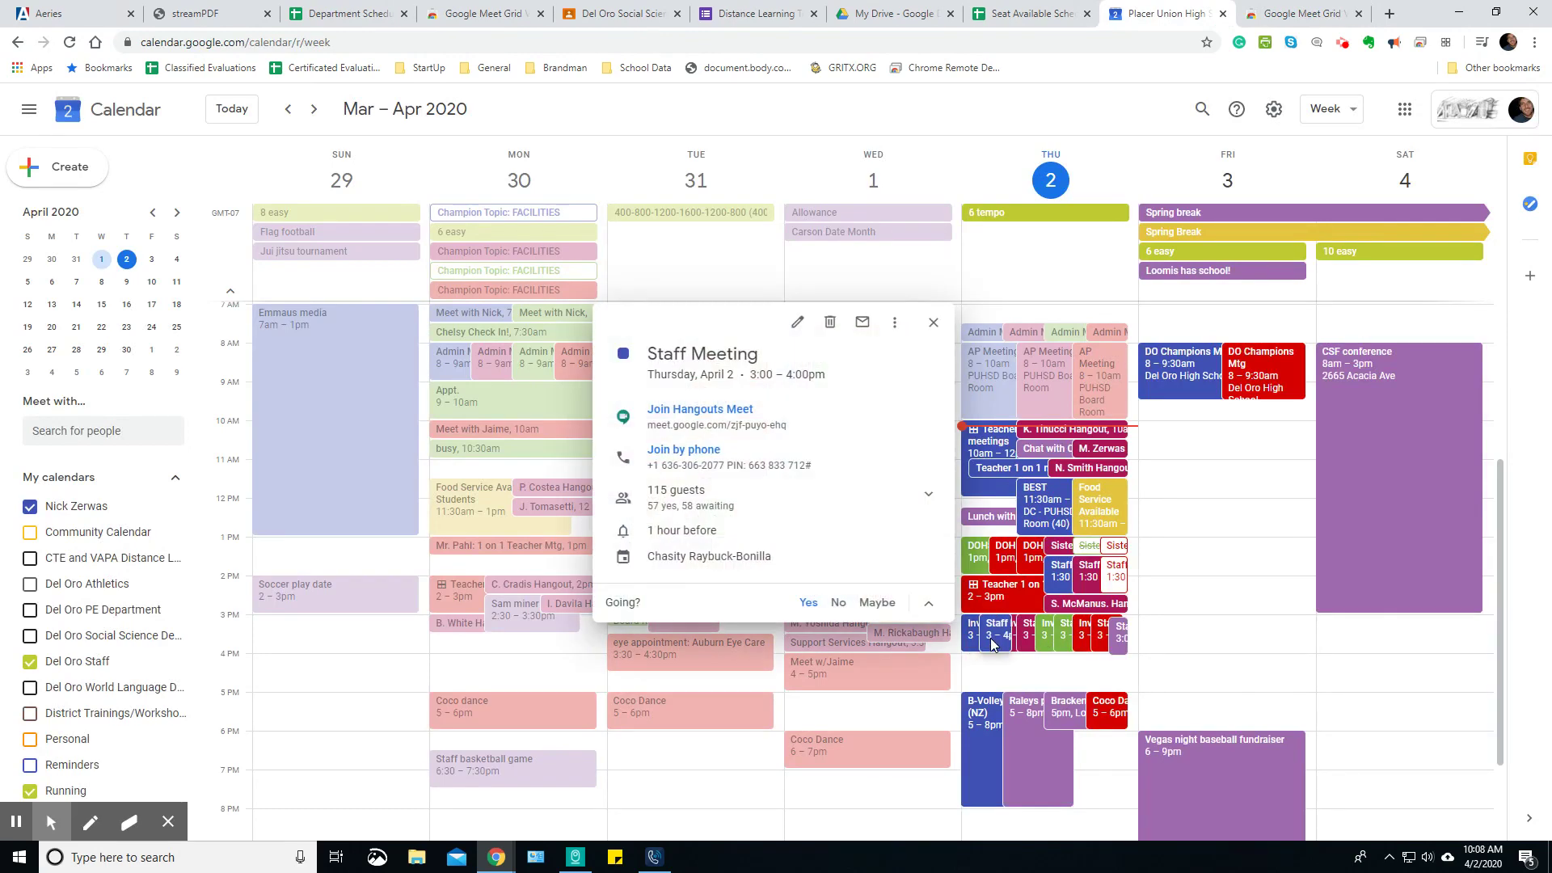
{"action": "left_click", "coordinate": [694, 414]}
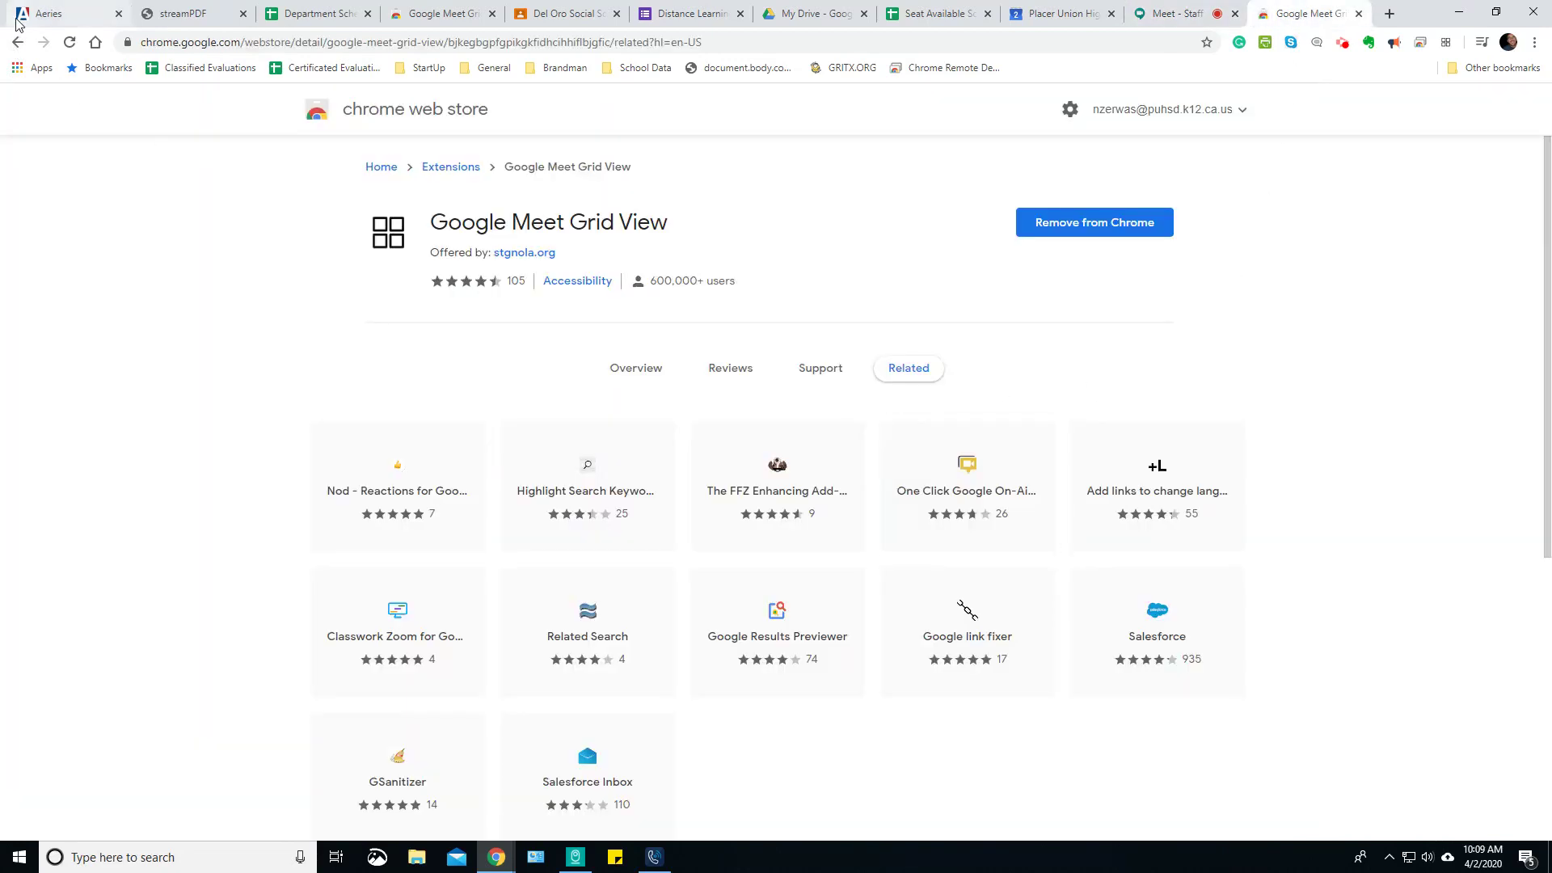
Show the Grid View store page overview with its sample participant grid.
{"action": "left_click", "coordinate": [17, 41]}
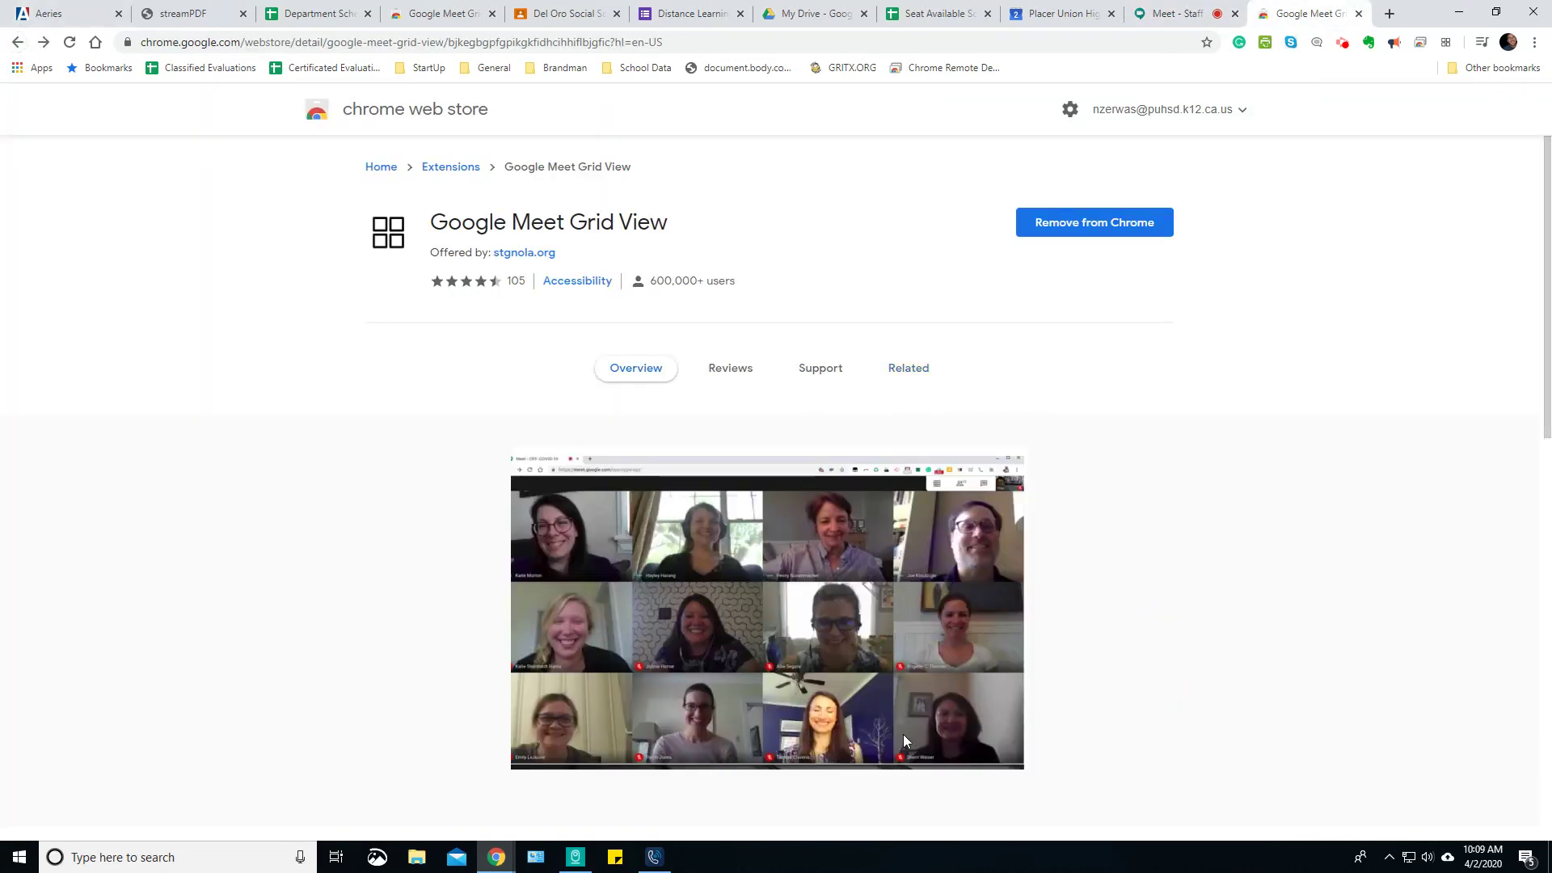